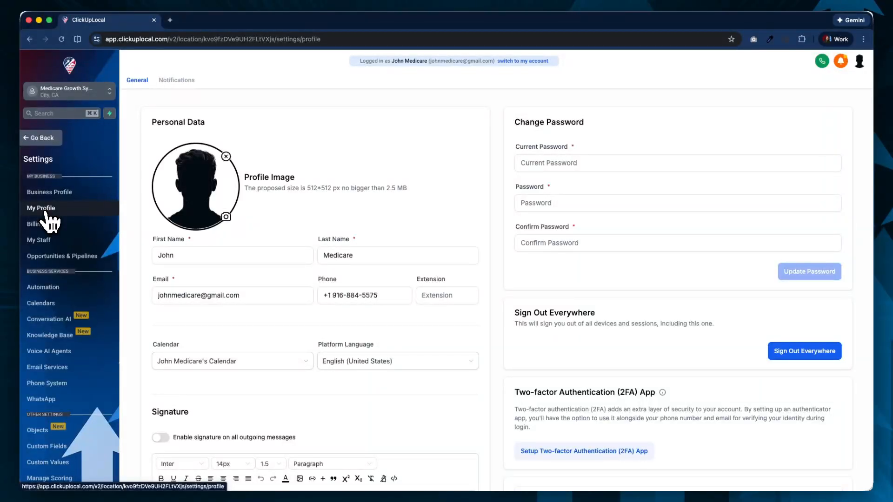
- Review the profile image size requirements and the name fields in the personal data section
triple_click(282, 177)
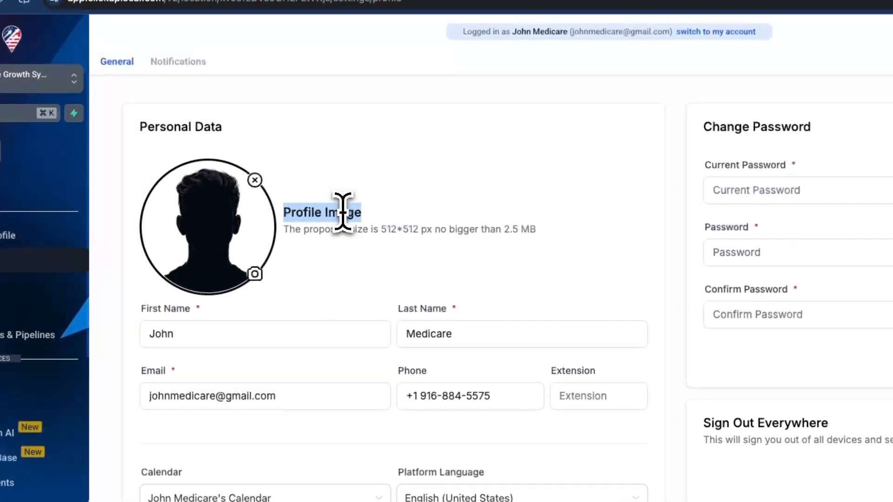
left_click(389, 231)
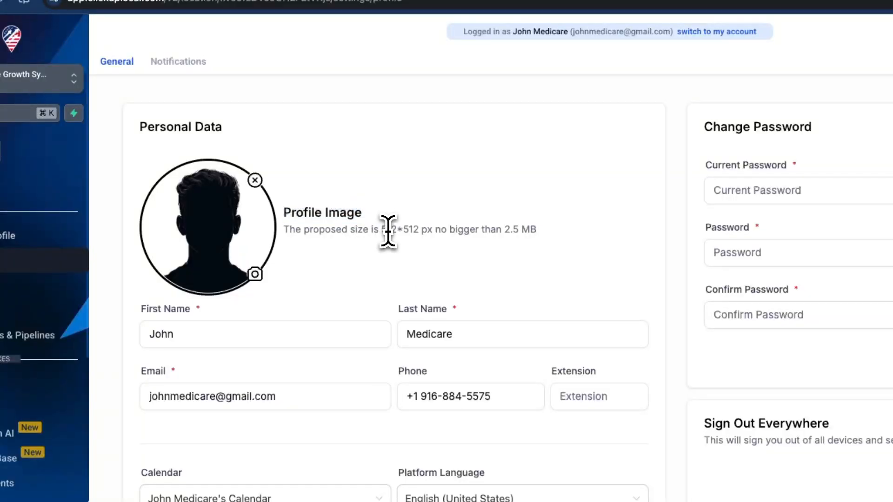
left_click_drag(382, 232, 413, 232)
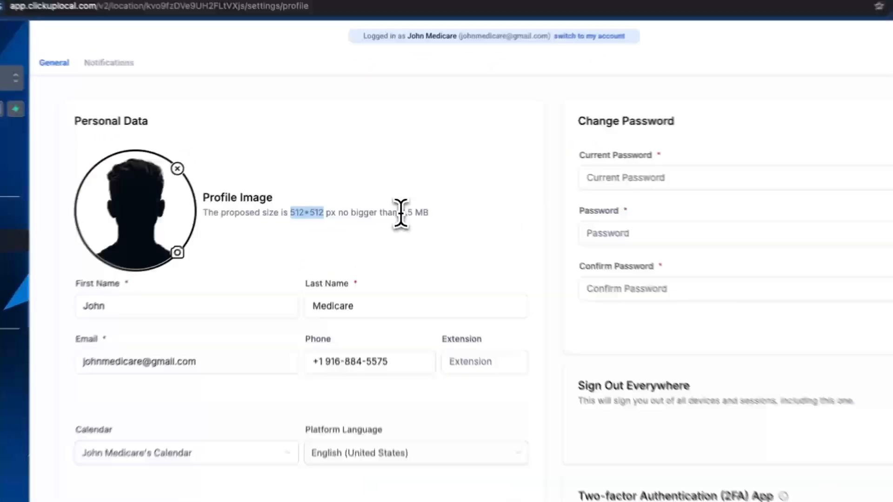
left_click_drag(386, 189, 404, 189)
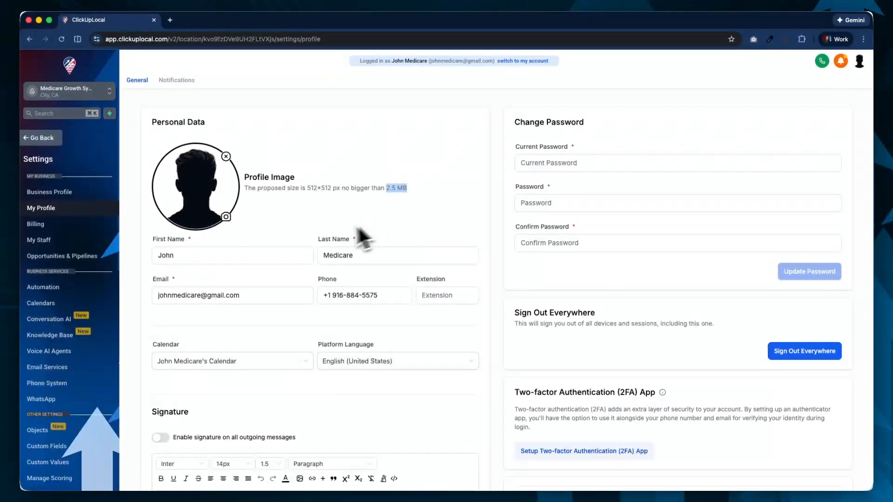
triple_click(170, 240)
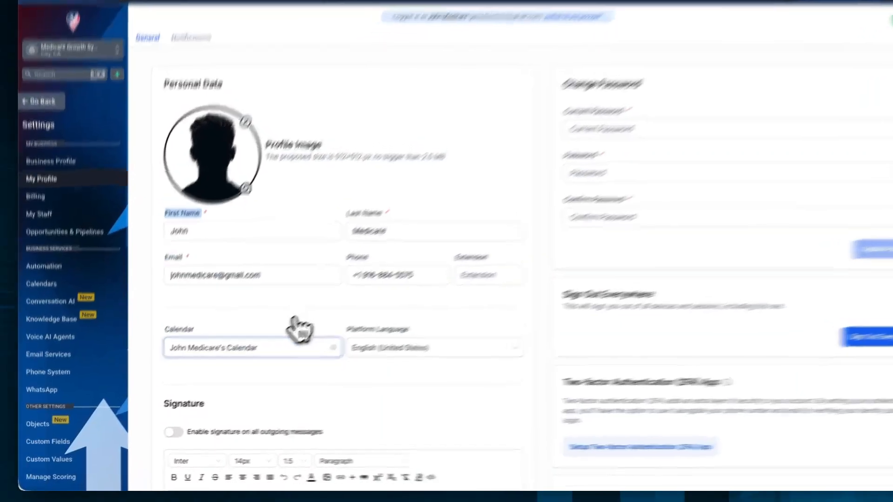
- Select the account holder's own calendar as the profile calendar and check the platform language setting
left_click(236, 362)
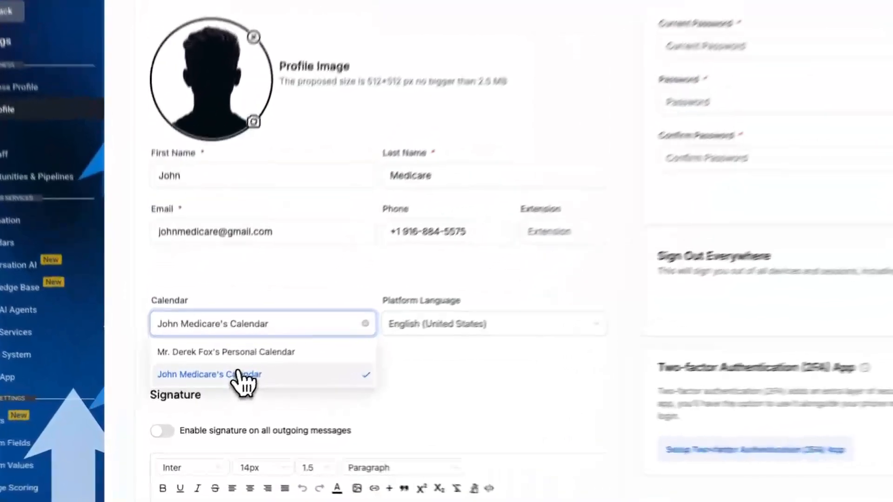
left_click(216, 398)
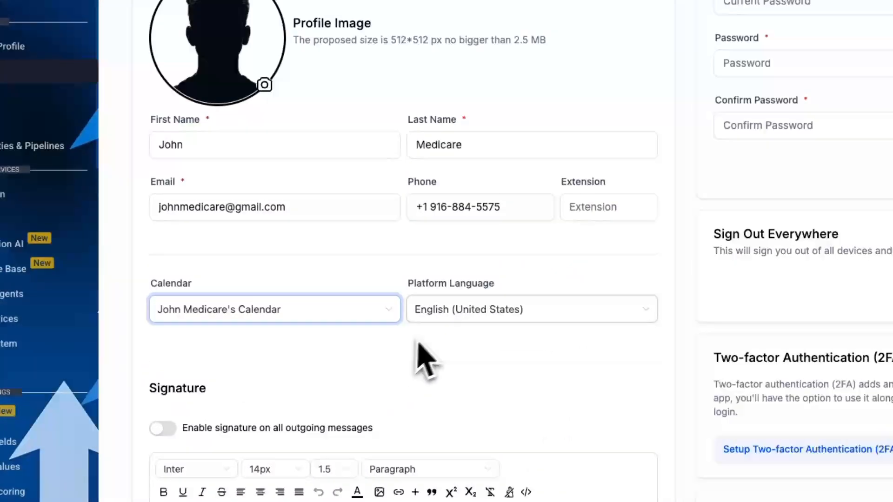
triple_click(458, 285)
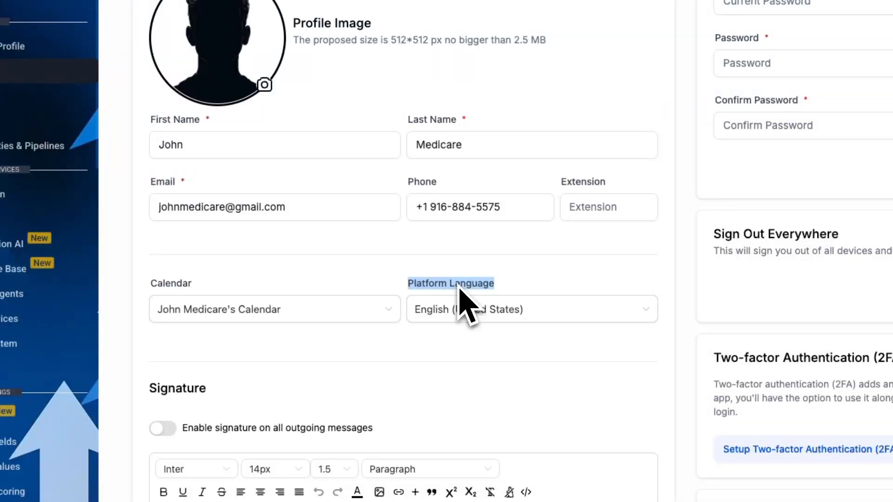
- Enable the signature on all outgoing messages and save the profile
scroll(460, 300, "down", 5)
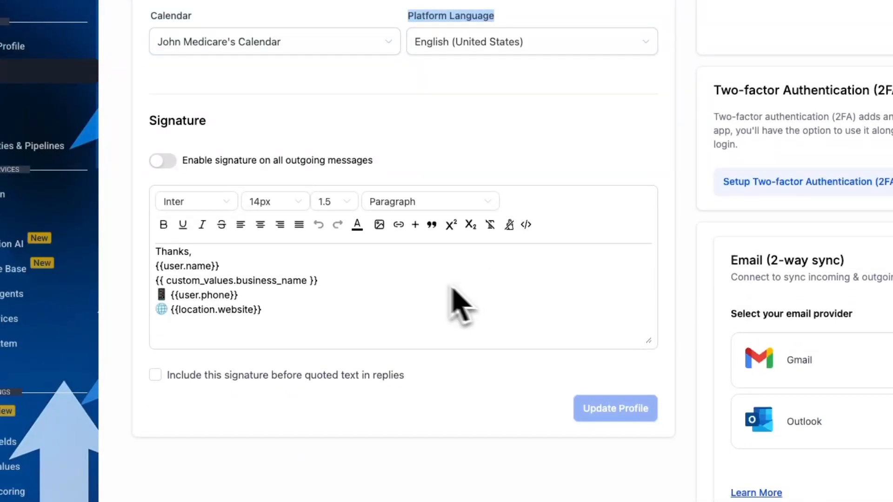
left_click(166, 162)
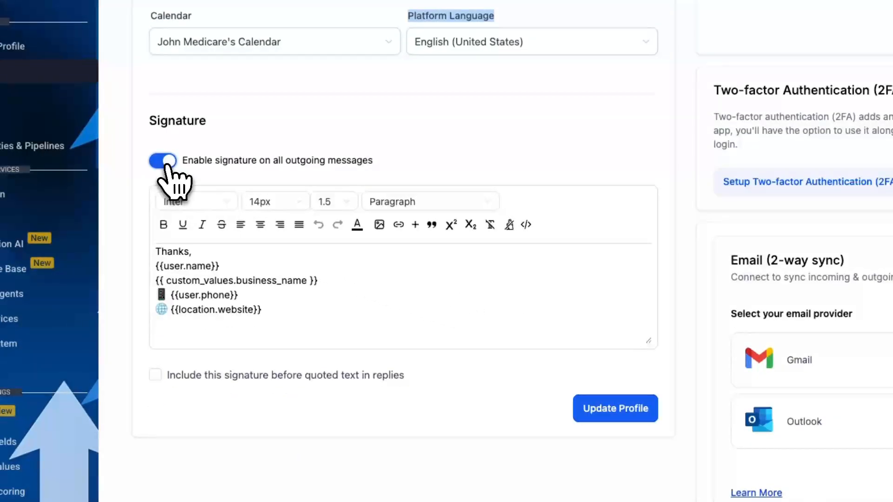
triple_click(213, 163)
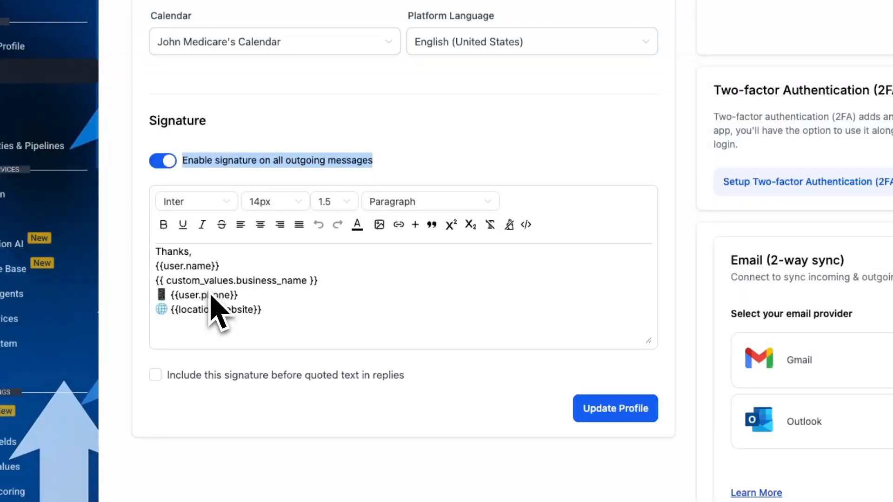
left_click(618, 415)
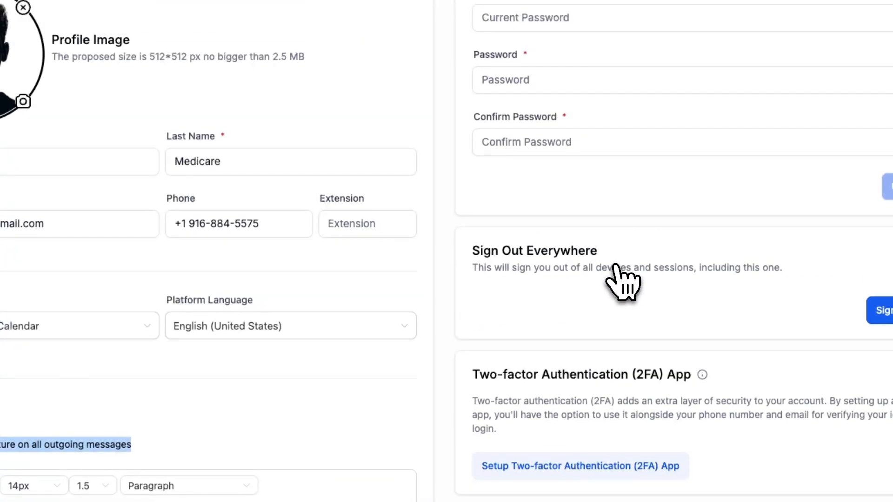
- Review the password change, sign out everywhere and two-factor authentication sections of the profile
triple_click(358, 86)
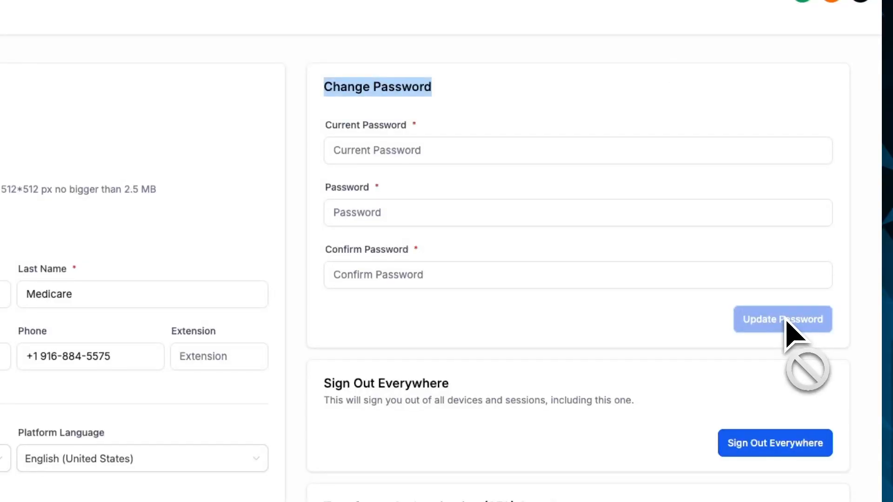
left_click(409, 390)
triple_click(410, 390)
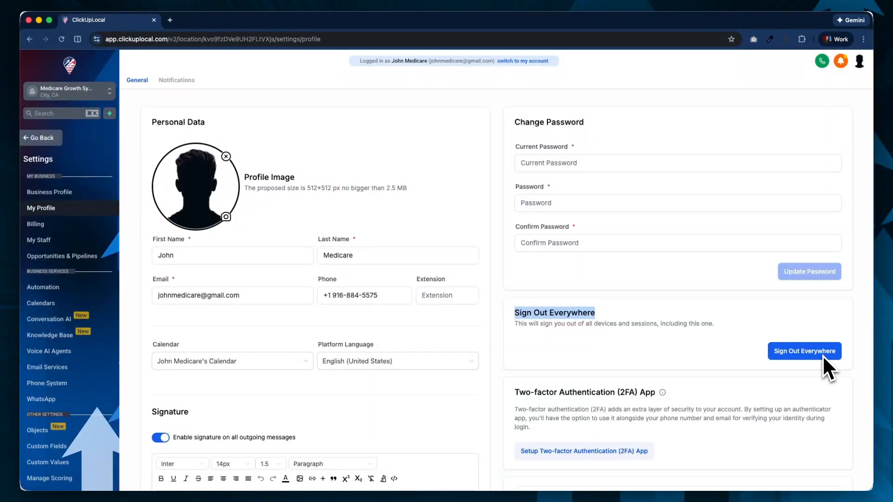
scroll(823, 355, "down", 3)
triple_click(541, 294)
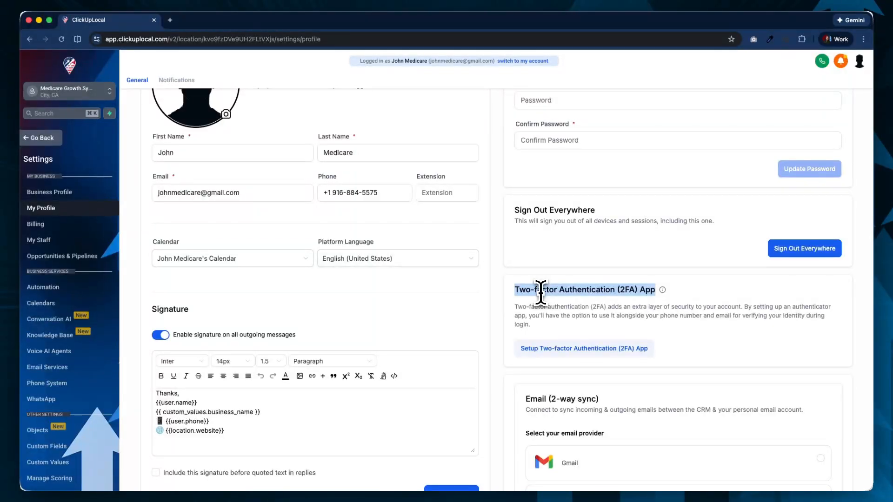
- Choose Gmail as the email provider for the 2-way email sync
scroll(525, 354, "down", 5)
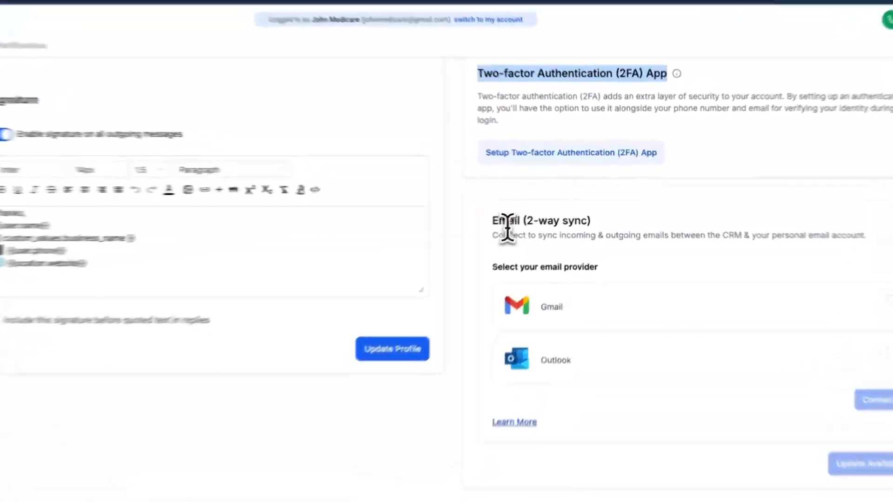
triple_click(536, 214)
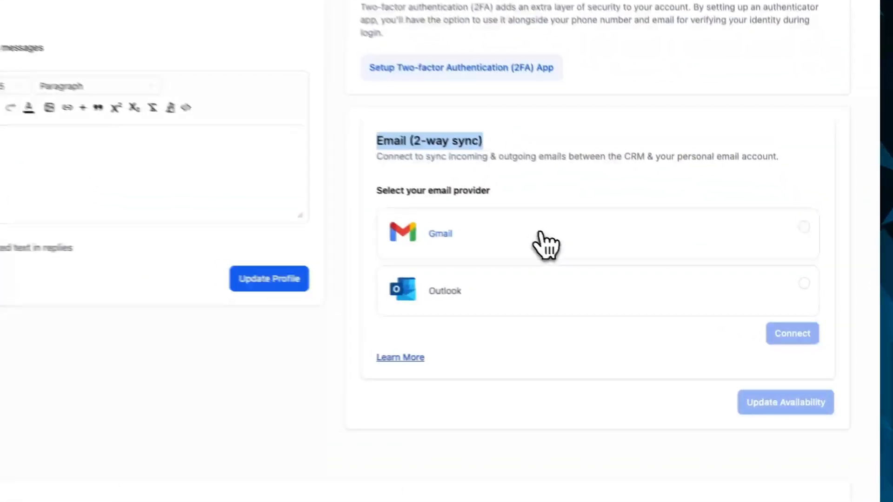
left_click(575, 274)
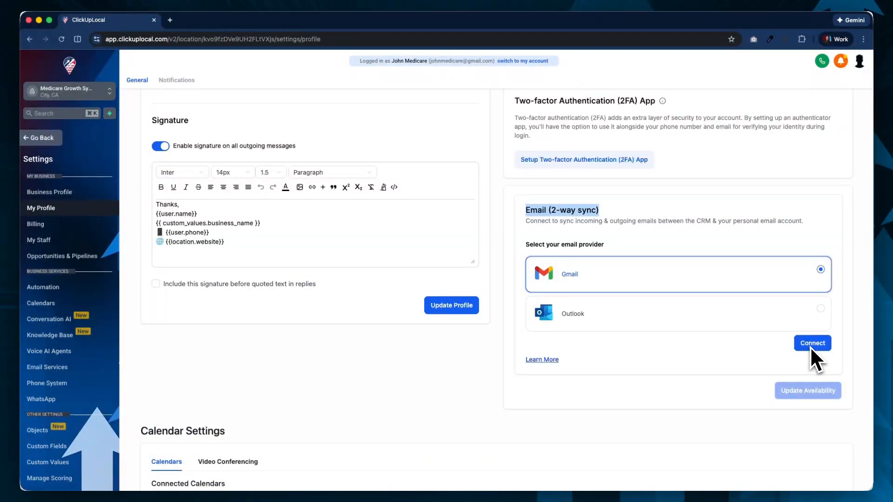
- Open the options for adding a calendar connection and review Google Calendar, Outlook Calendar, iCloud Calendar and Calendly
scroll(810, 347, "down", 7)
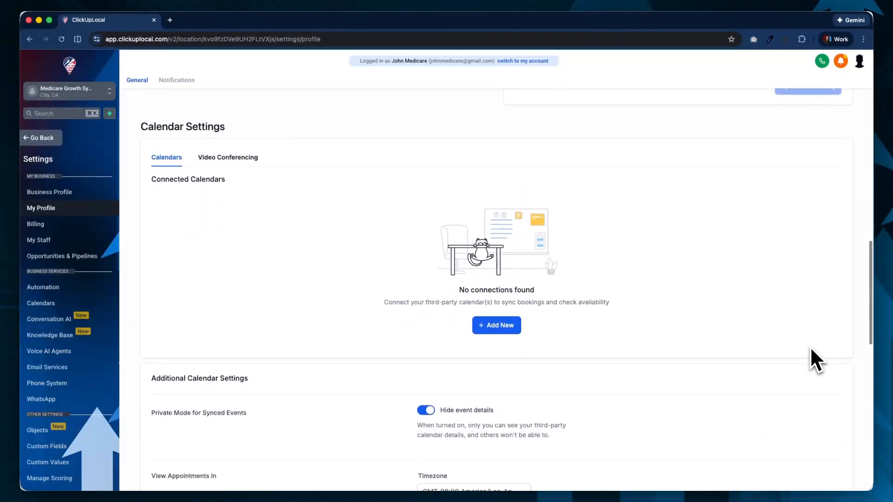
scroll(810, 347, "down", 1)
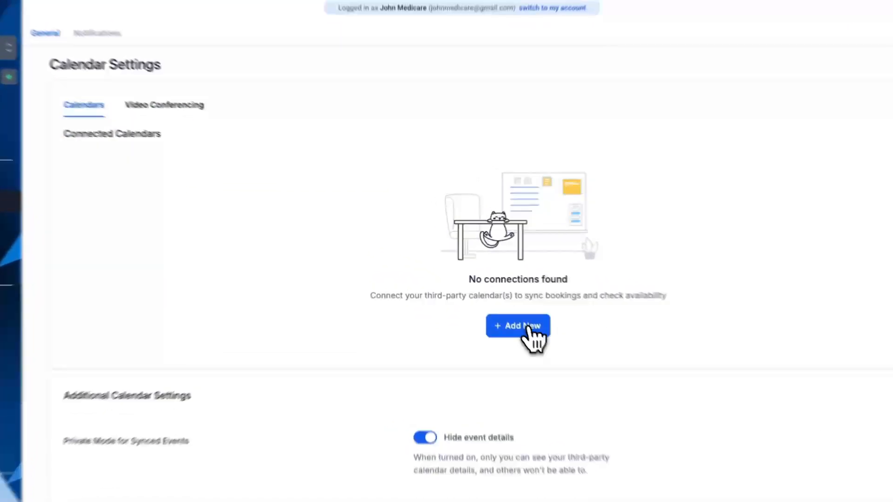
left_click(497, 302)
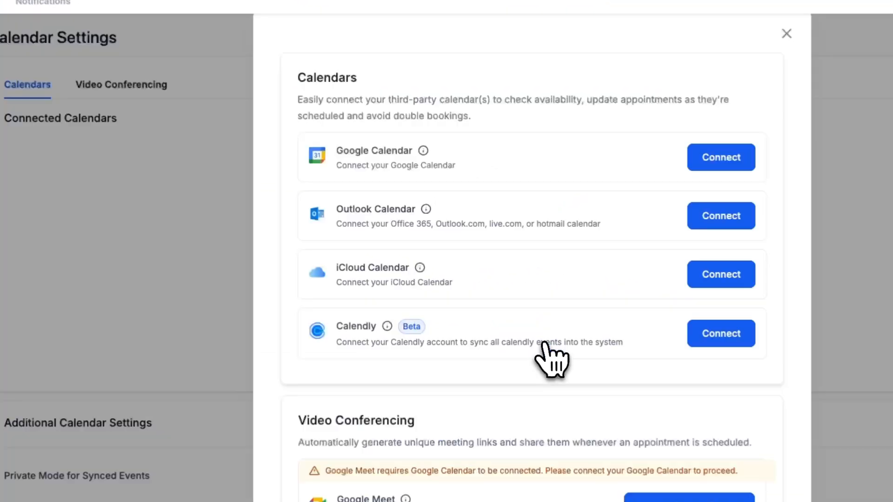
left_click_drag(368, 152, 339, 152)
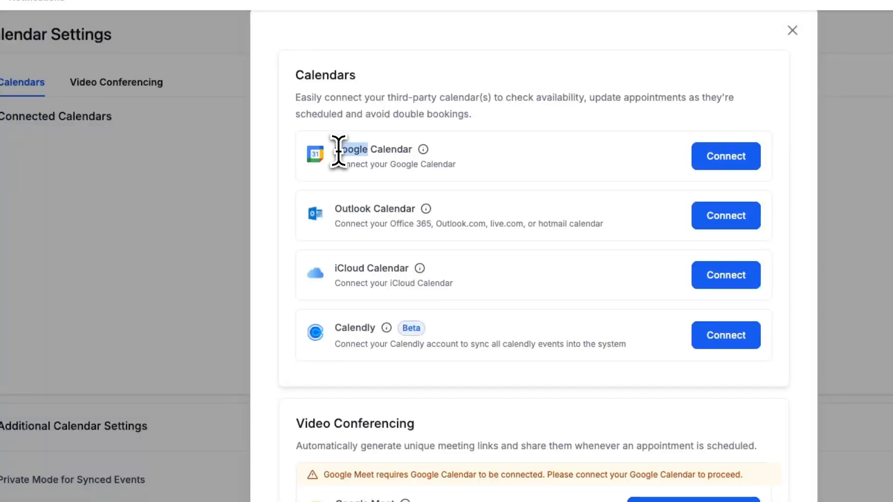
triple_click(338, 150)
triple_click(339, 207)
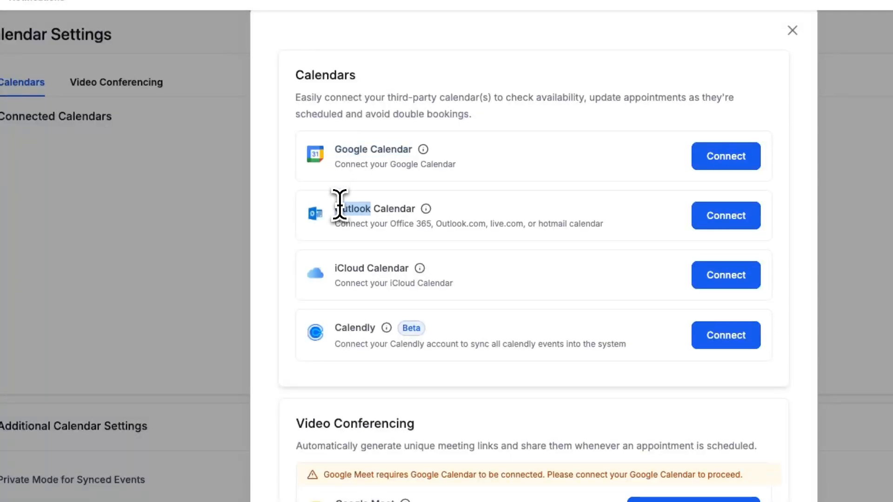
triple_click(343, 266)
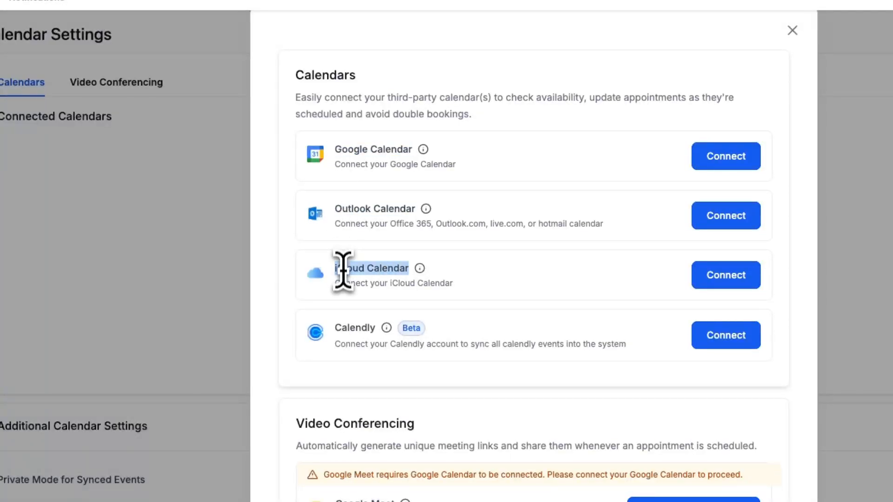
triple_click(350, 328)
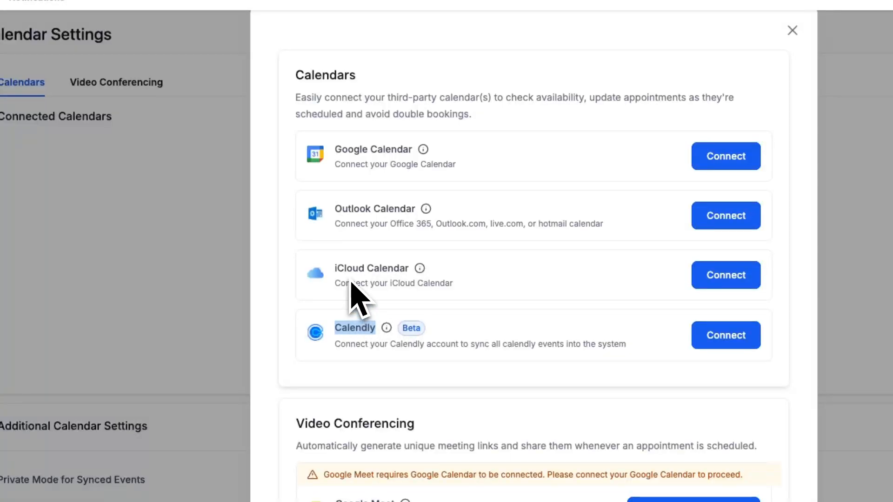
triple_click(342, 267)
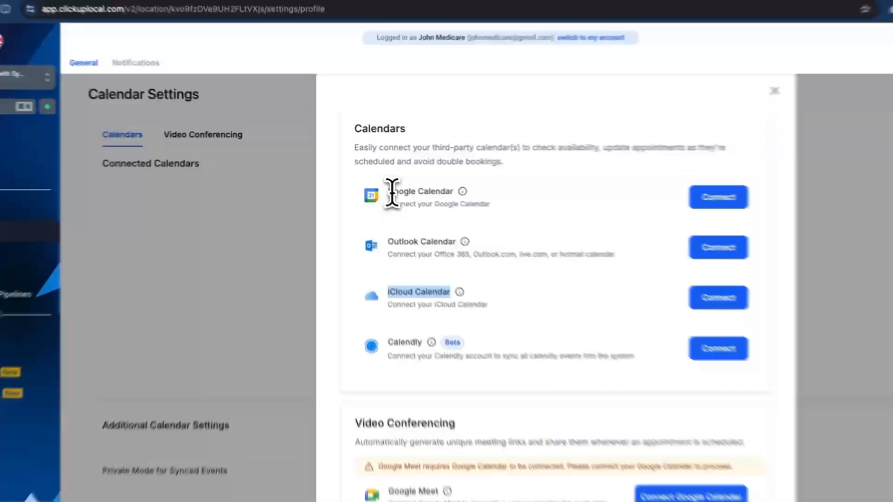
triple_click(369, 178)
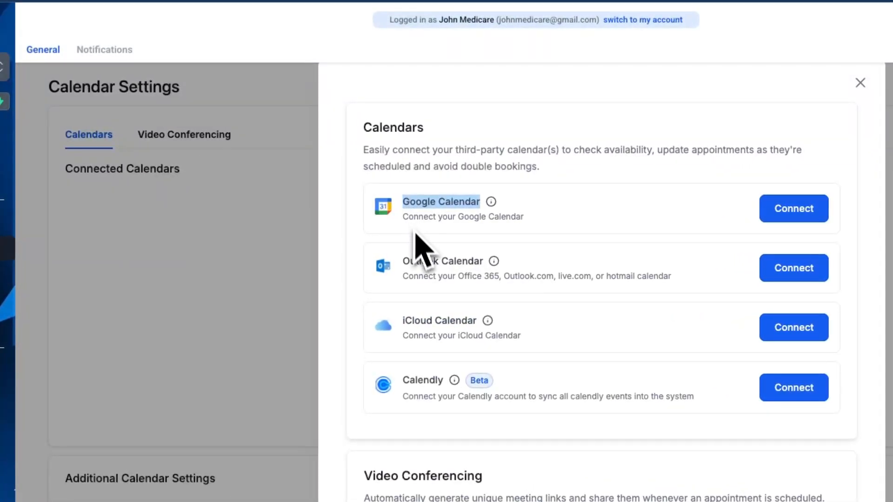
triple_click(416, 260)
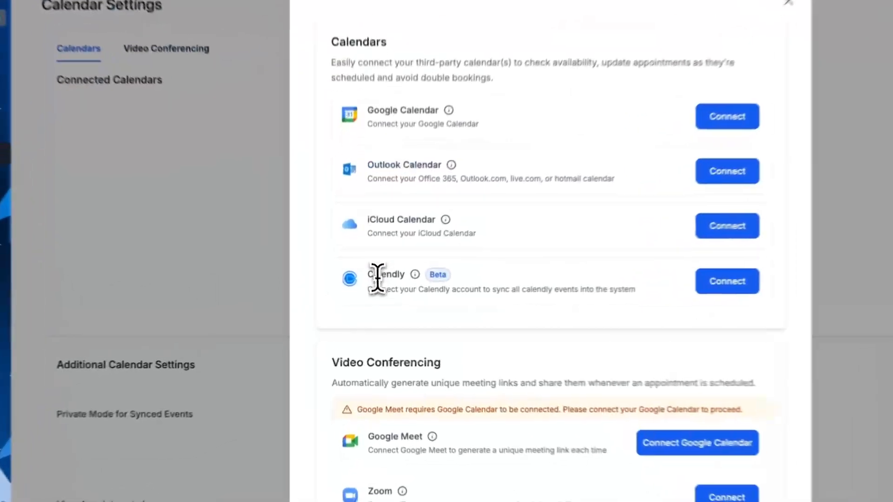
double_click(381, 293)
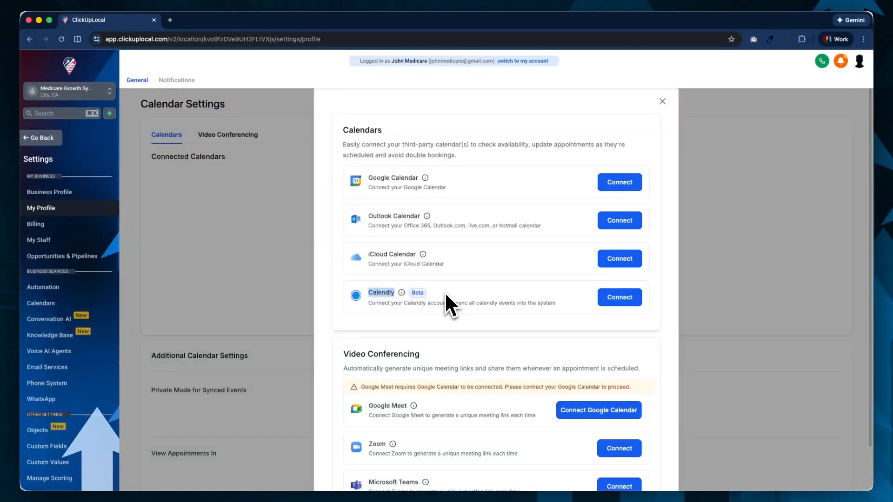
- Review the Google Meet, Zoom and Microsoft Teams video conferencing options and close the connection dialog
scroll(443, 298, "down", 2)
triple_click(379, 303)
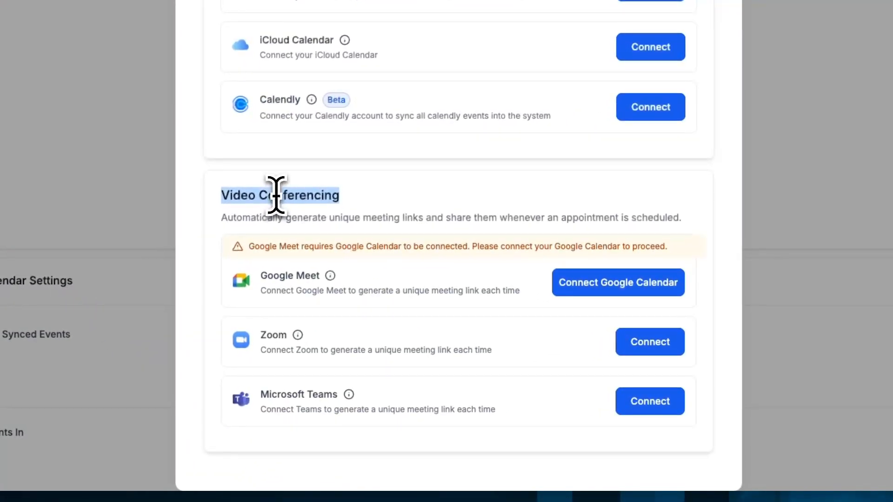
triple_click(272, 280)
triple_click(268, 336)
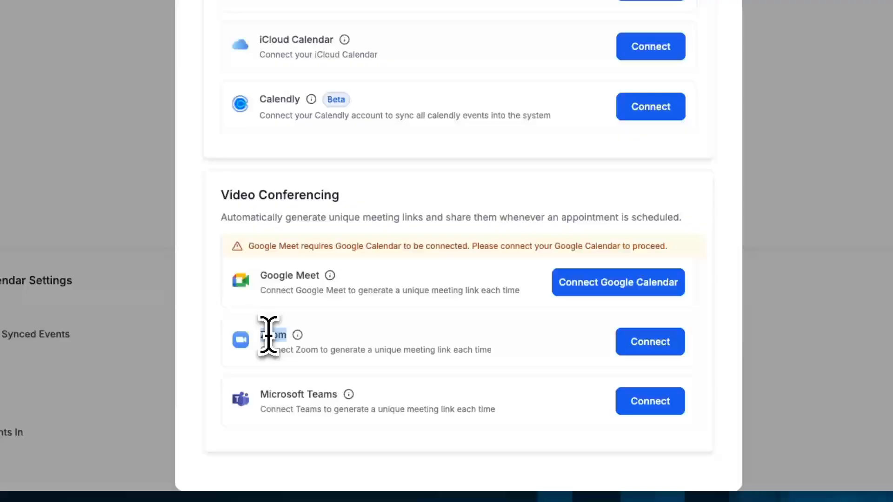
triple_click(277, 395)
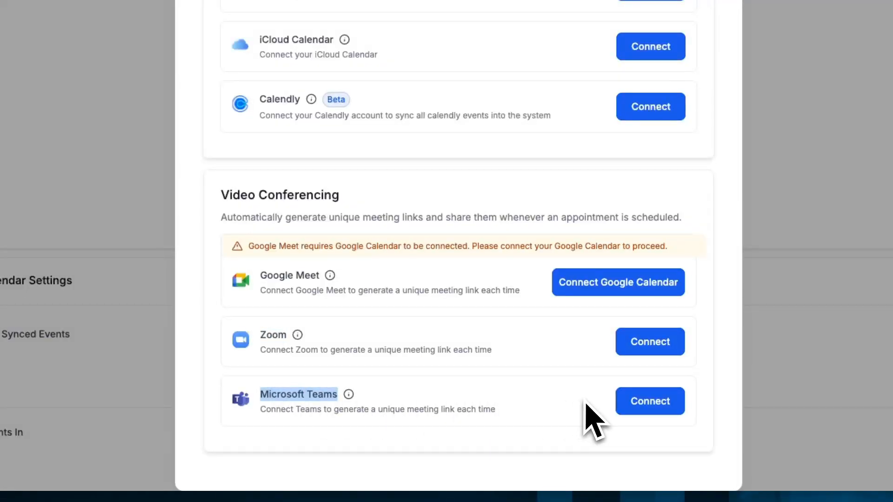
scroll(678, 303, "up", 2)
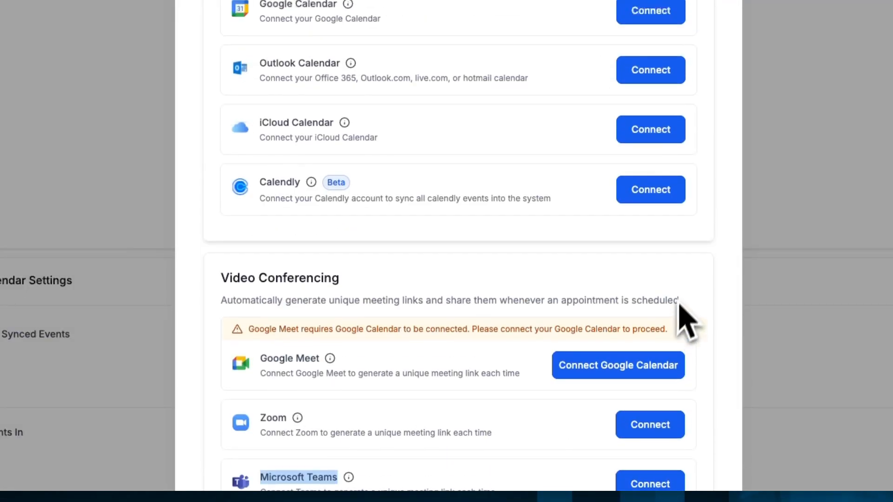
left_click(640, 82)
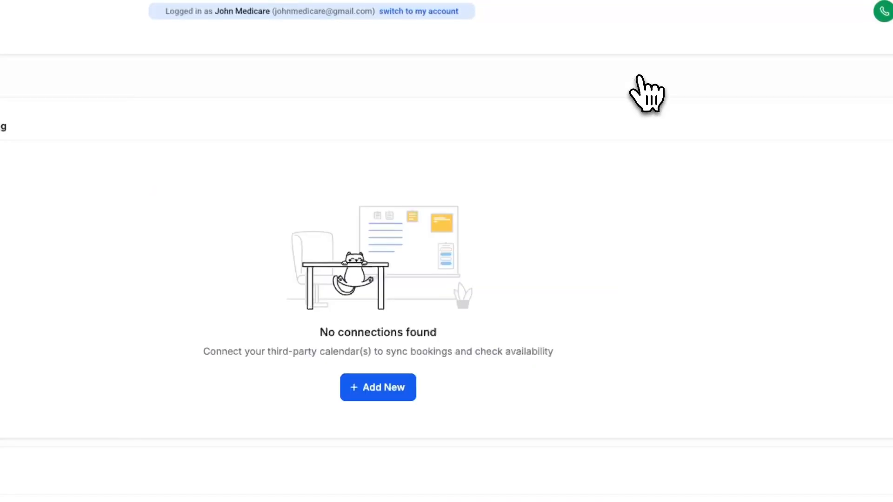
- Review the private mode for synced events and the appointment timezone, and save the additional calendar settings
scroll(579, 343, "down", 4)
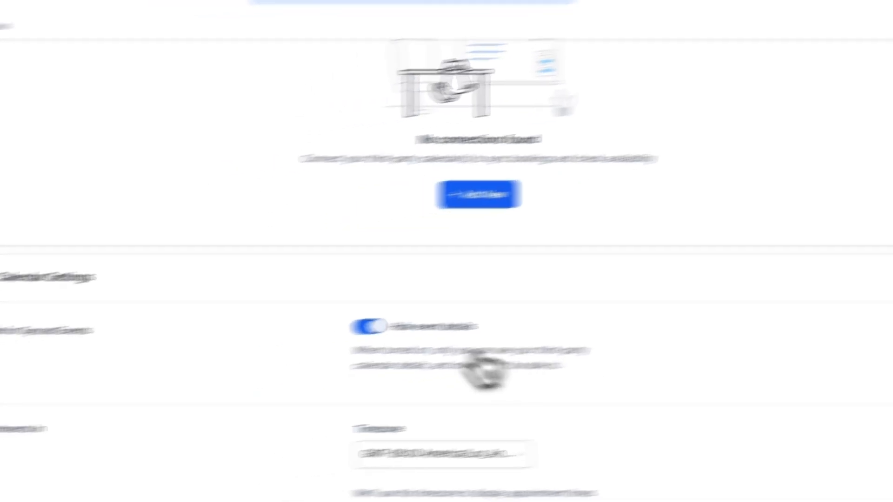
double_click(173, 187)
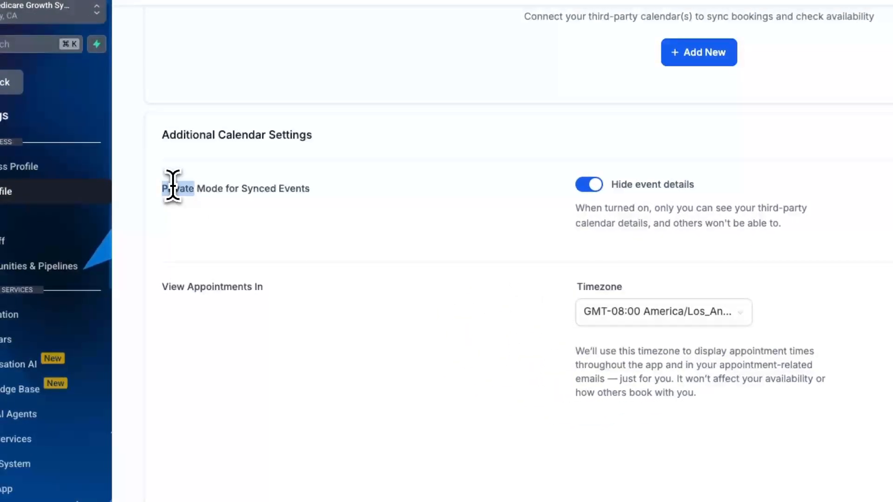
triple_click(173, 187)
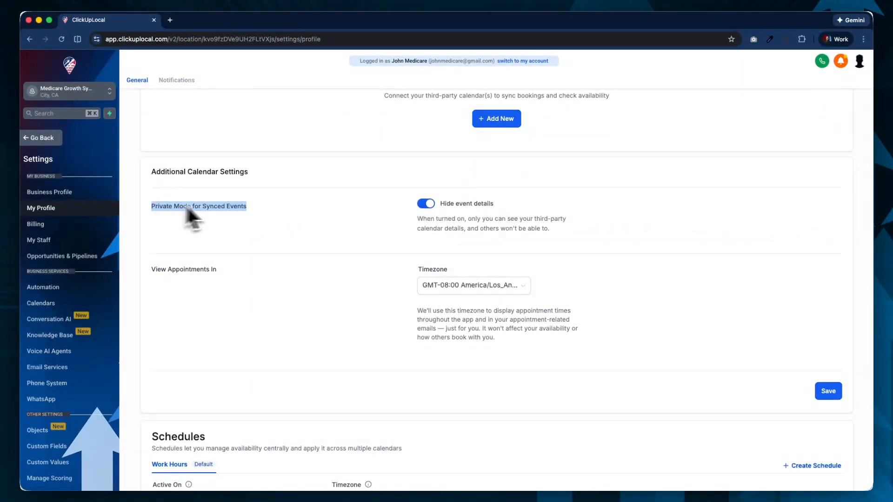
triple_click(439, 204)
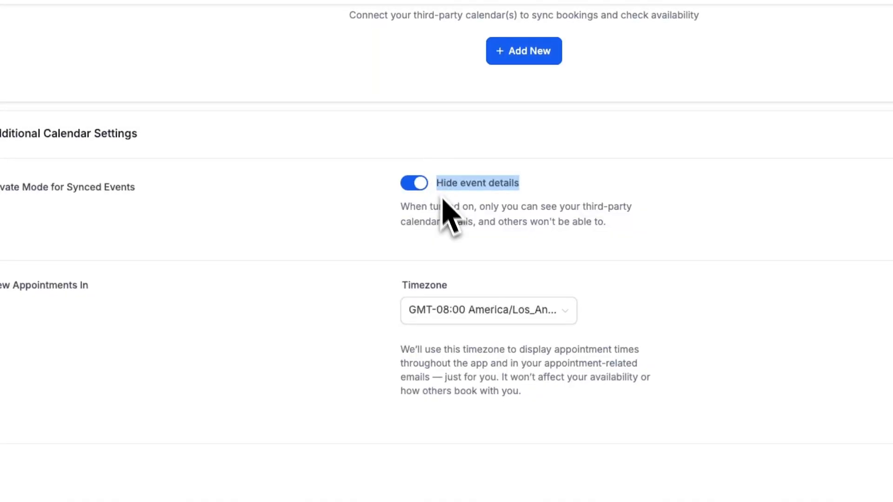
left_click(420, 289)
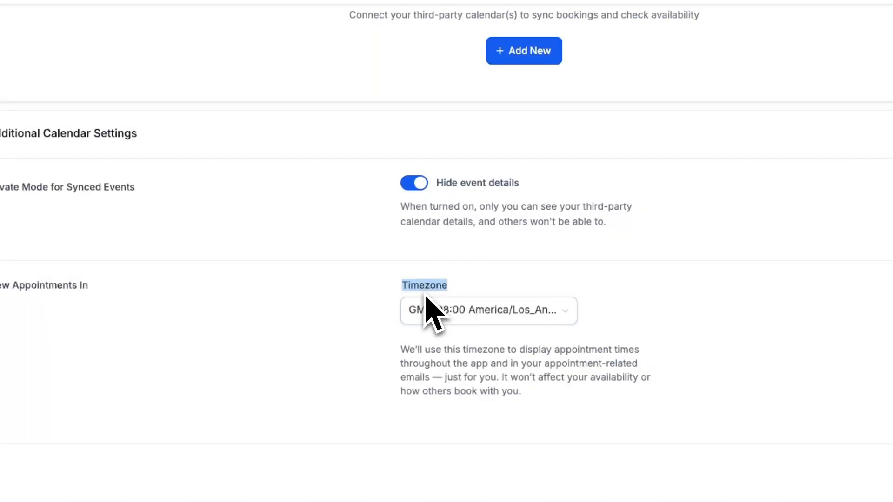
left_click(429, 307)
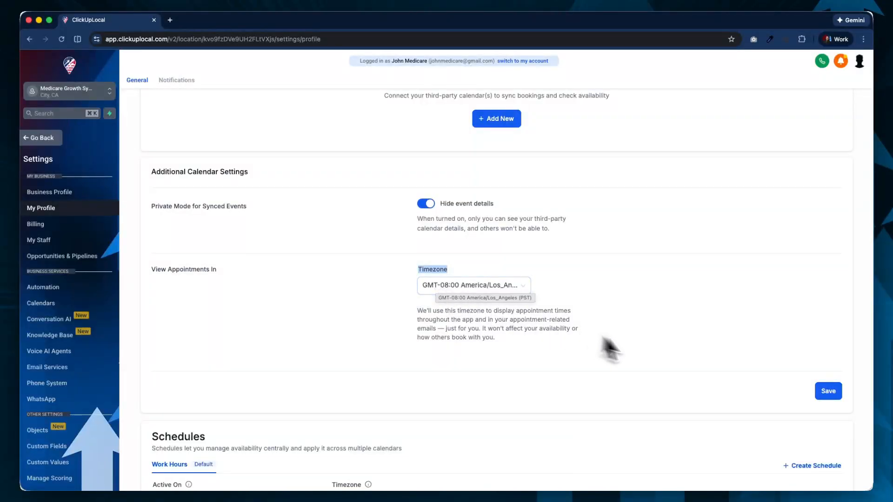
left_click(830, 391)
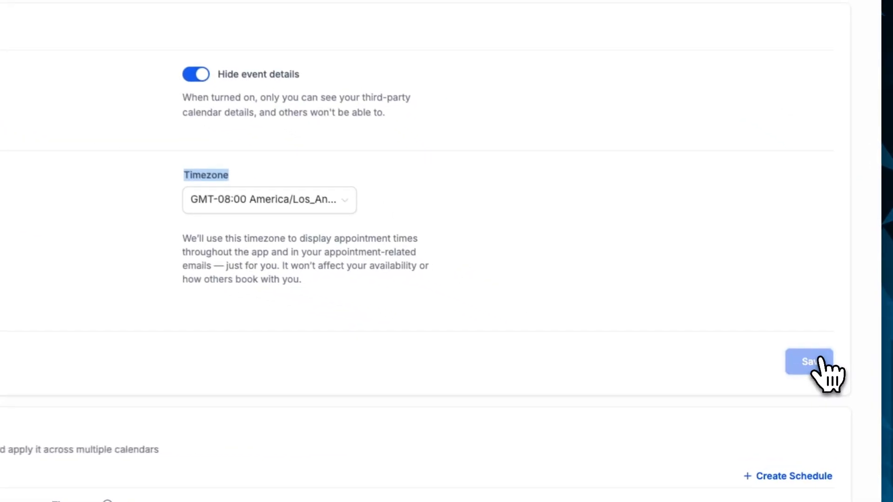
- Examine the Schedules section, including the default Work Hours schedule, the option to create a schedule and the calendars it is active on
scroll(464, 261, "down", 10)
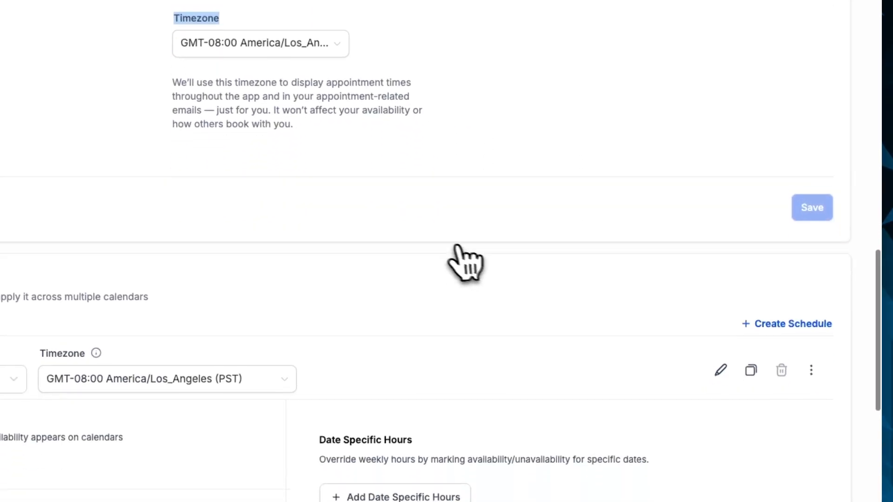
scroll(433, 239, "down", 1)
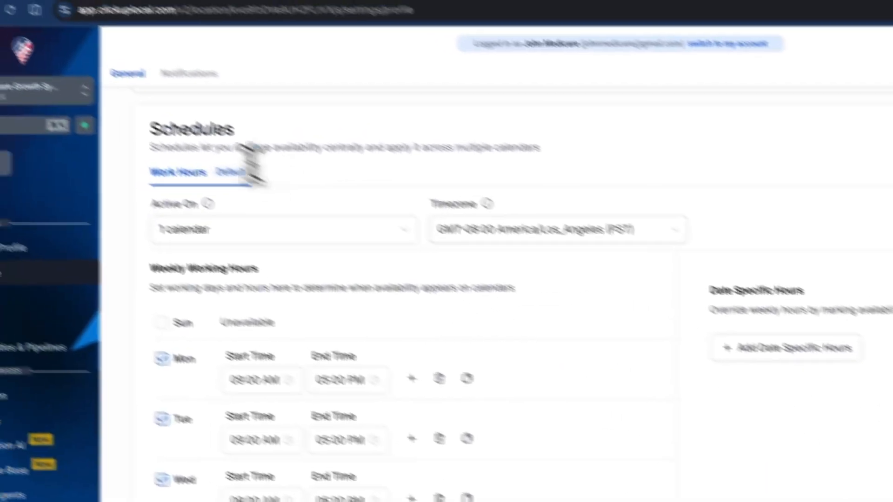
double_click(249, 164)
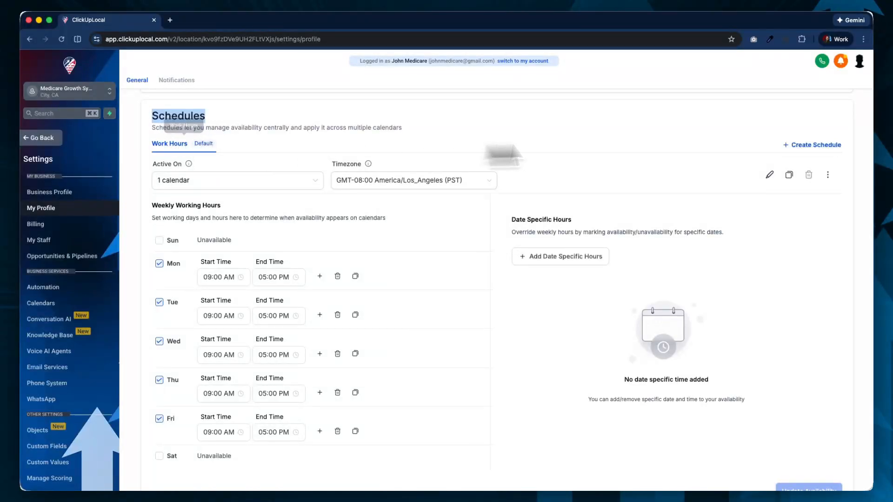
left_click_drag(784, 144, 851, 146)
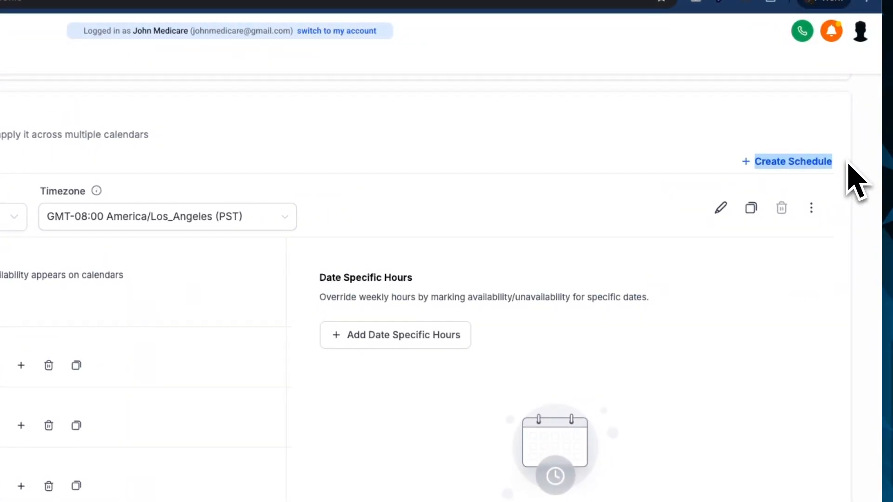
left_click_drag(214, 177, 271, 177)
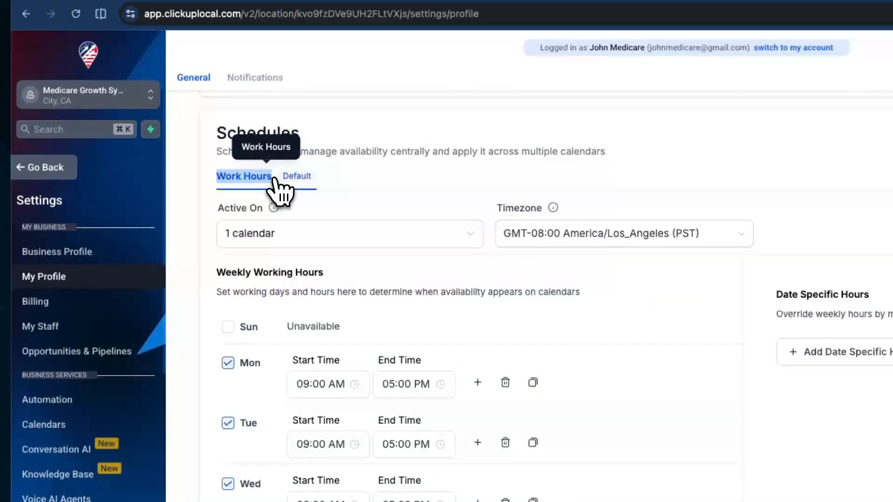
left_click(431, 243)
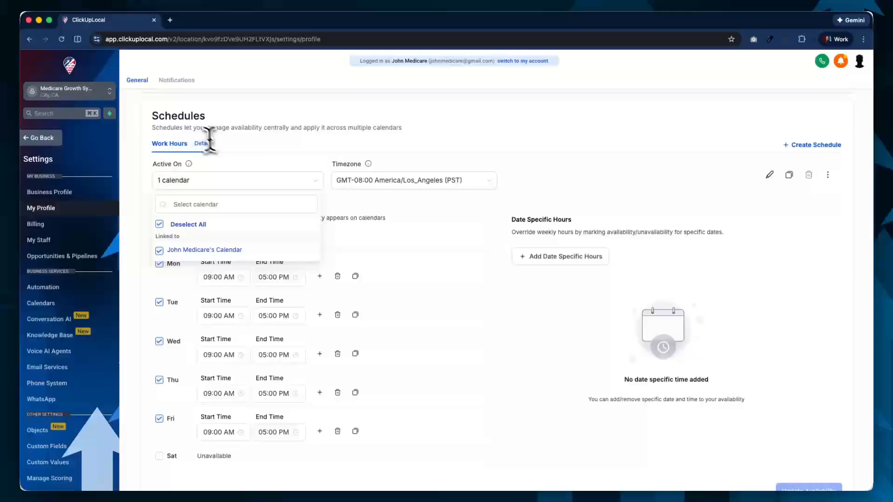
double_click(178, 117)
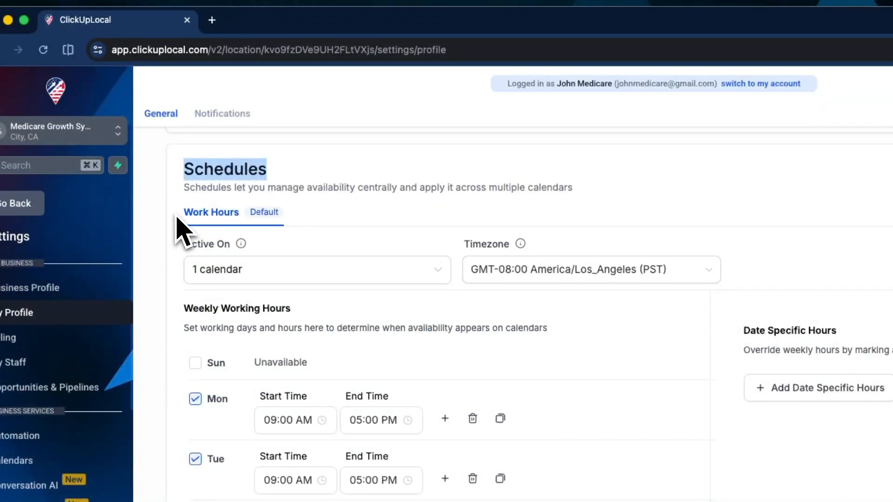
left_click_drag(180, 225, 233, 216)
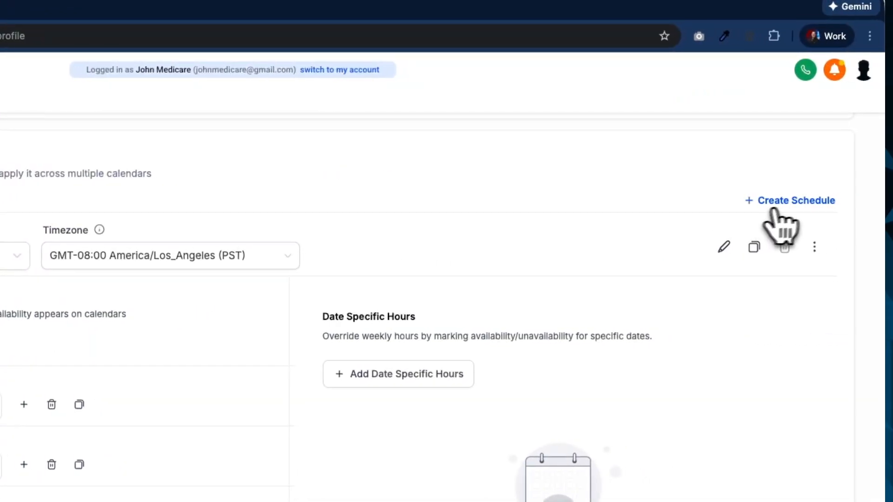
left_click_drag(838, 205, 765, 201)
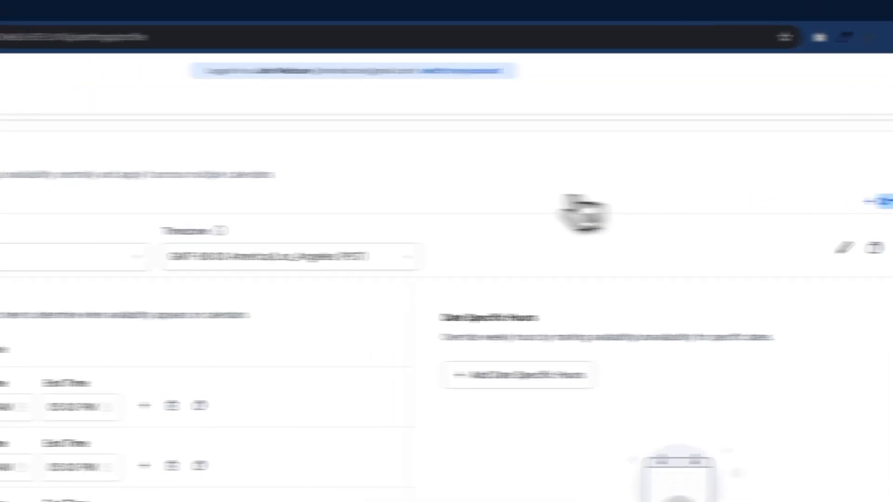
left_click(313, 221)
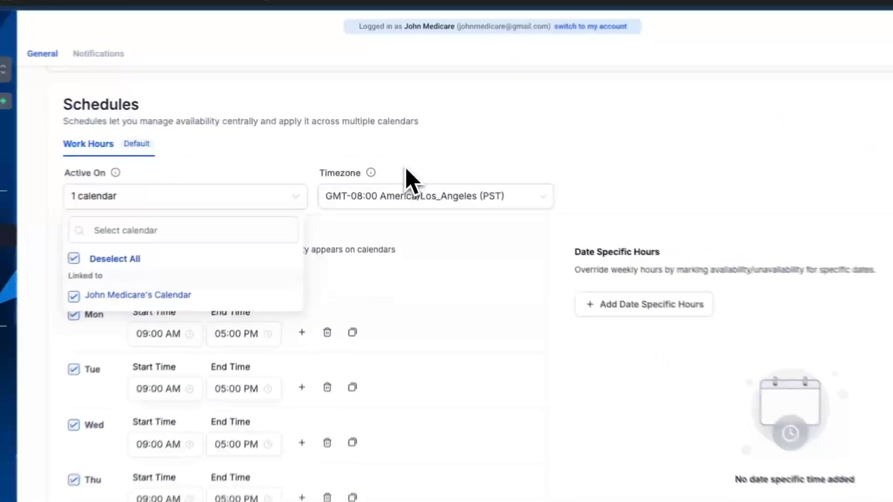
- Choose GMT-08:00 America/Los_Angeles (PST) as the timezone of the Work Hours schedule
left_click(405, 200)
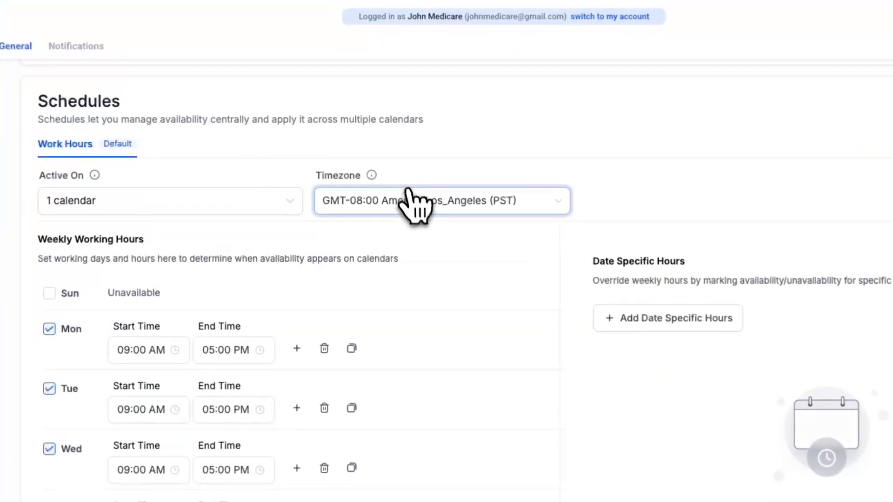
left_click(407, 203)
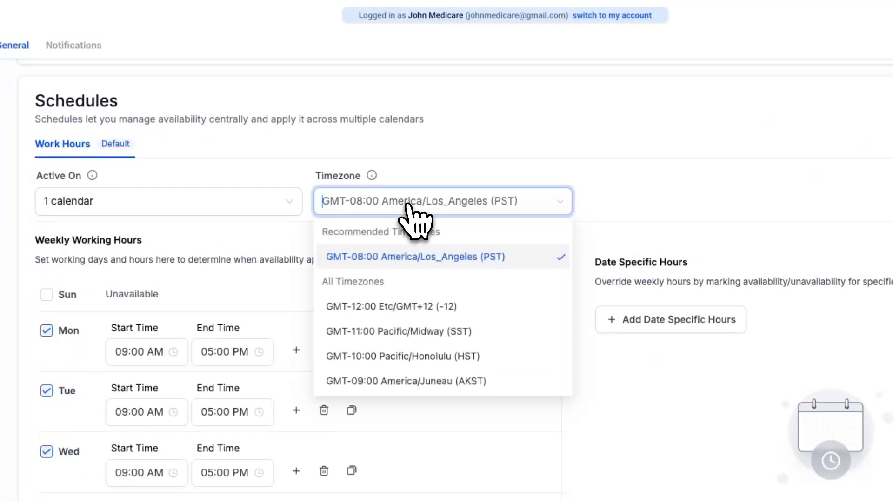
left_click(415, 259)
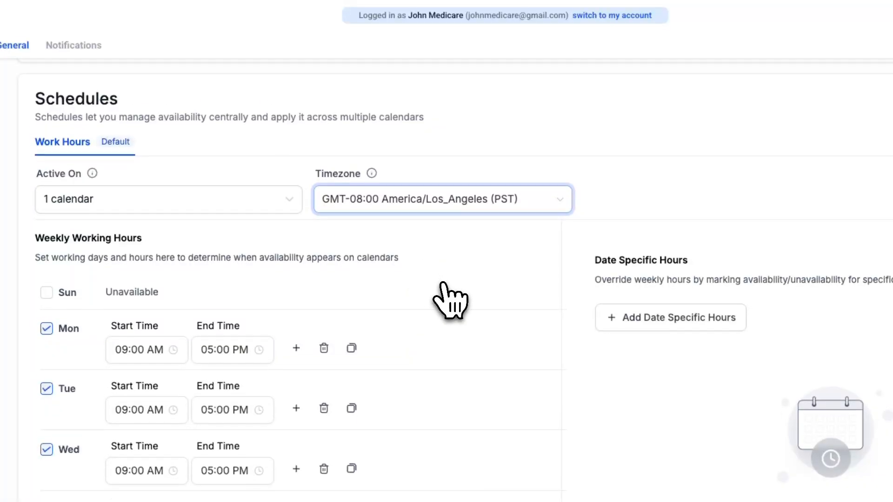
- Confirm 09:00 AM as Monday's start time in the weekly working hours
scroll(450, 296, "down", 1)
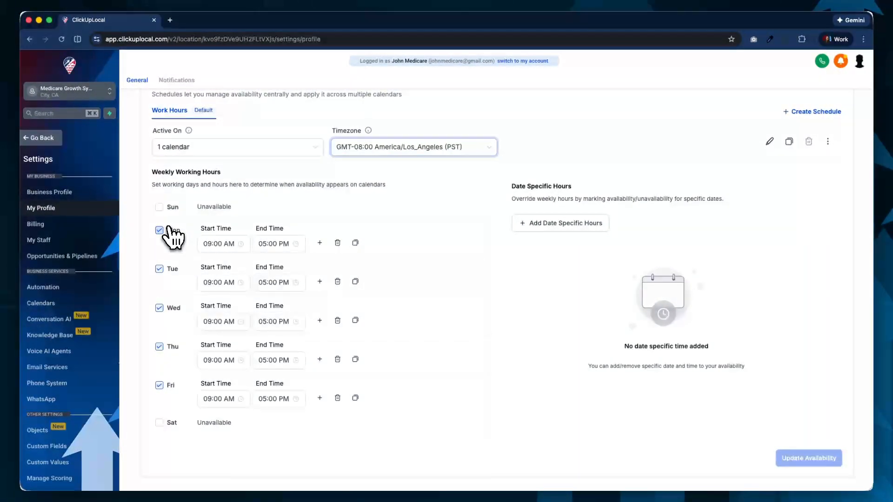
double_click(163, 181)
triple_click(164, 172)
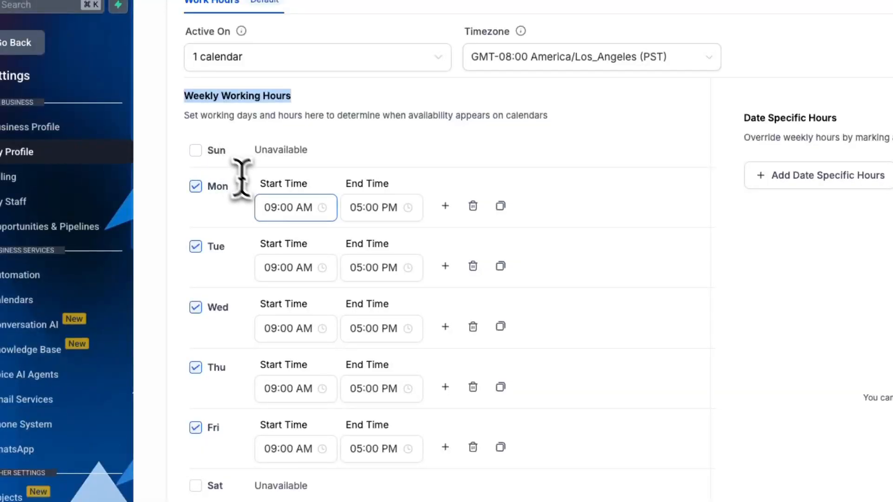
left_click(276, 207)
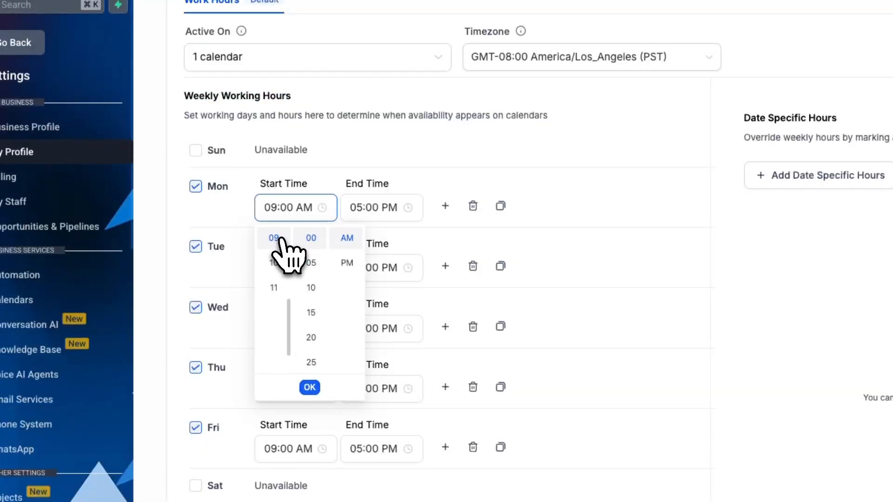
left_click(309, 387)
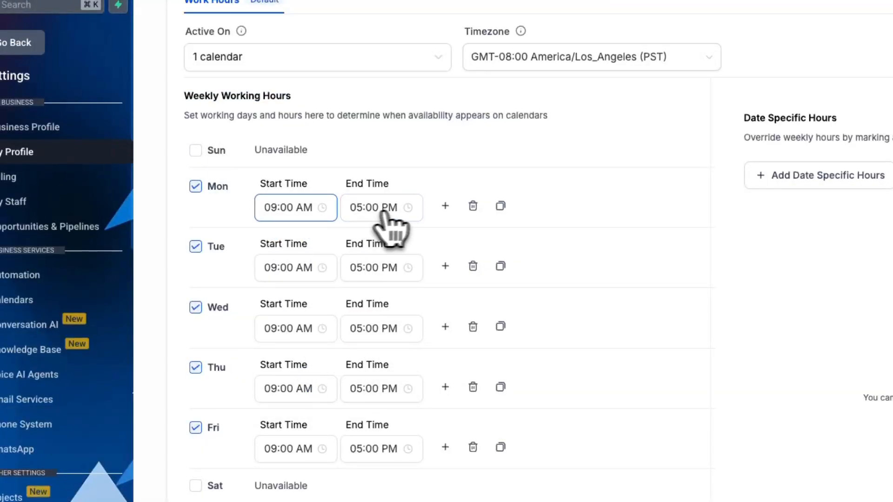
- Copy Monday's working hours to Tuesday, Wednesday, Thursday and Friday
left_click(500, 206)
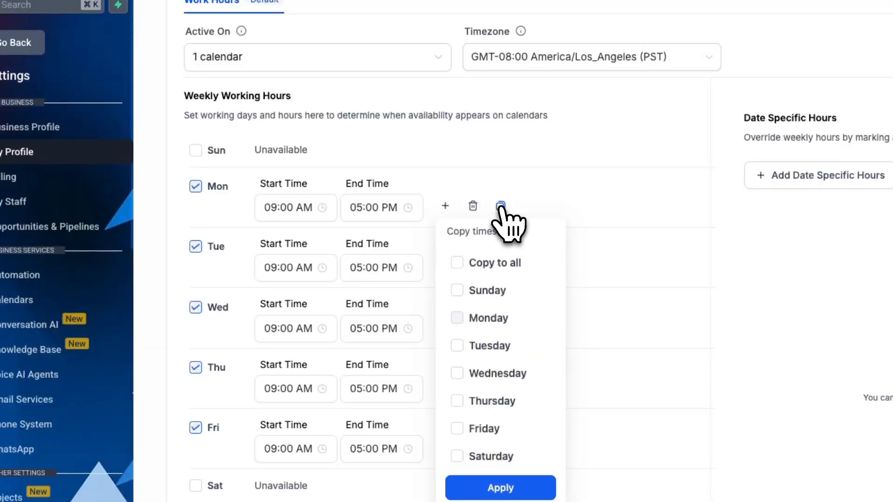
left_click(457, 346)
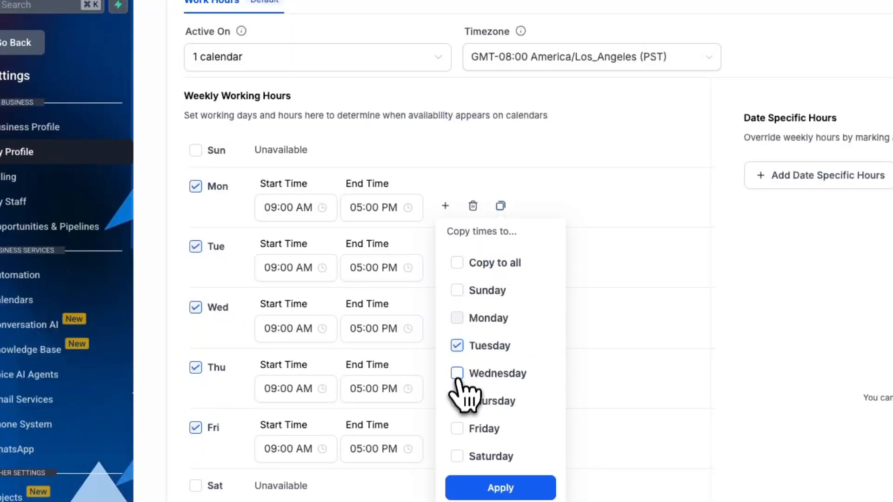
left_click(458, 373)
left_click(457, 429)
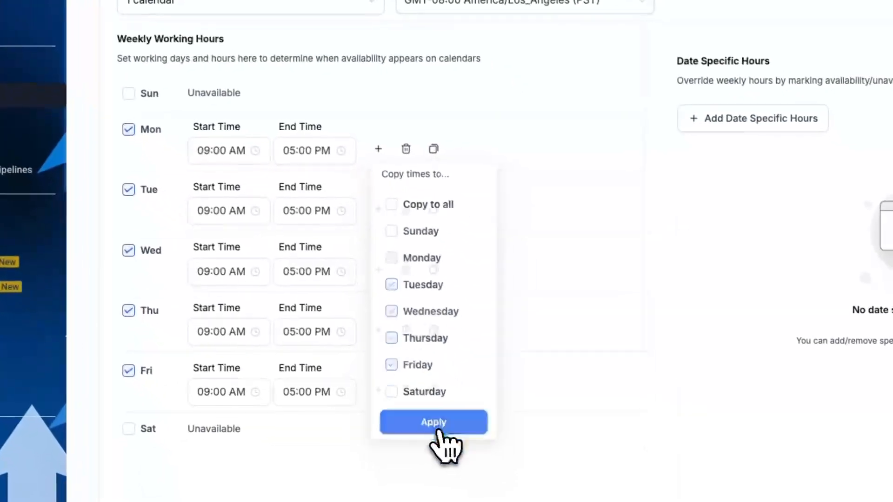
left_click(501, 488)
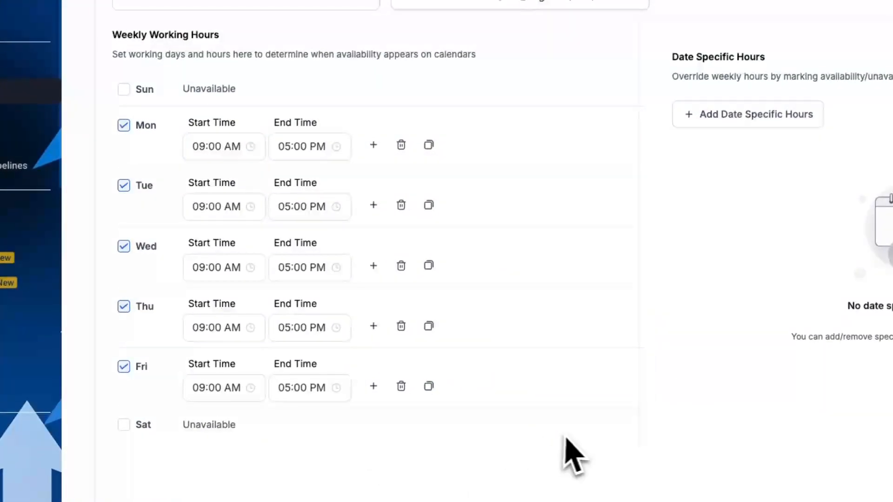
- Add a second time slot to Monday and set its start time to 01:00 PM
left_click(373, 145)
left_click(240, 179)
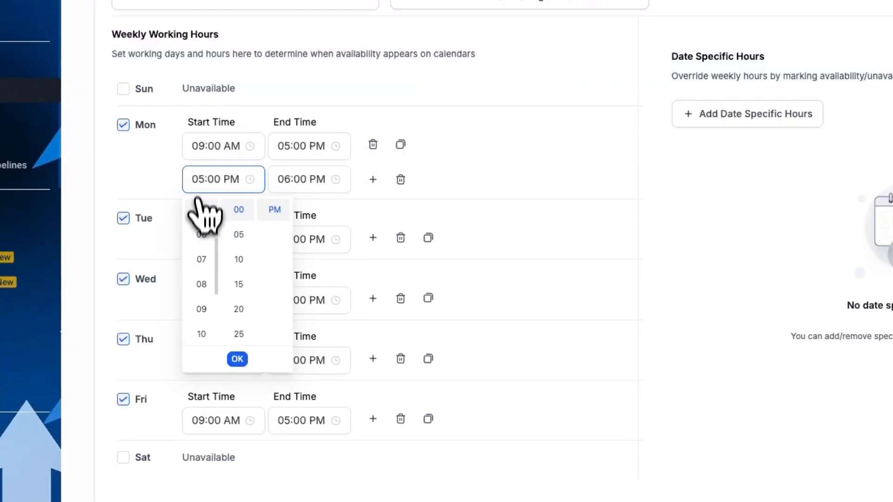
scroll(207, 265, "up", 3)
left_click(205, 240)
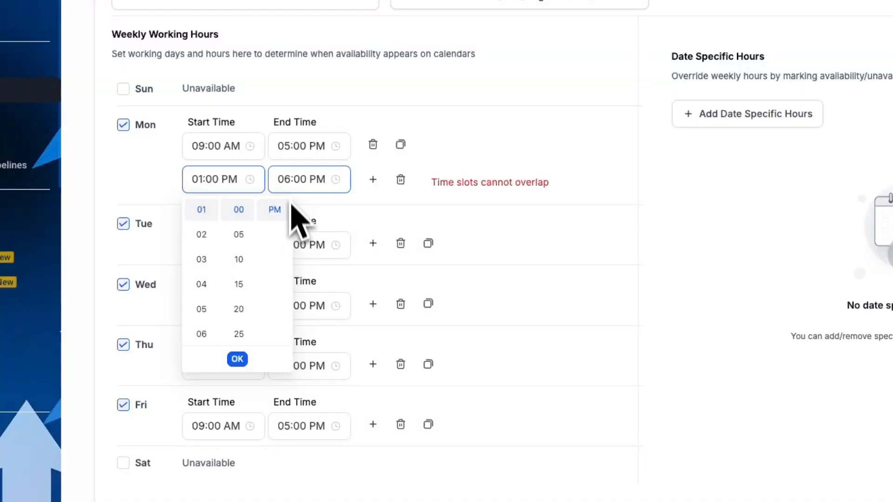
- Set the end time of Monday's first time slot to 11:00 AM
left_click(284, 147)
scroll(296, 204, "up", 3)
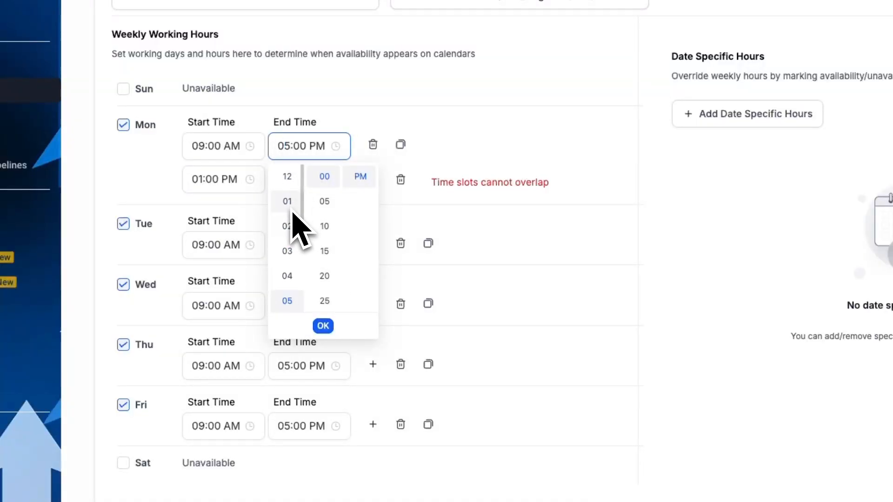
scroll(293, 239, "down", 5)
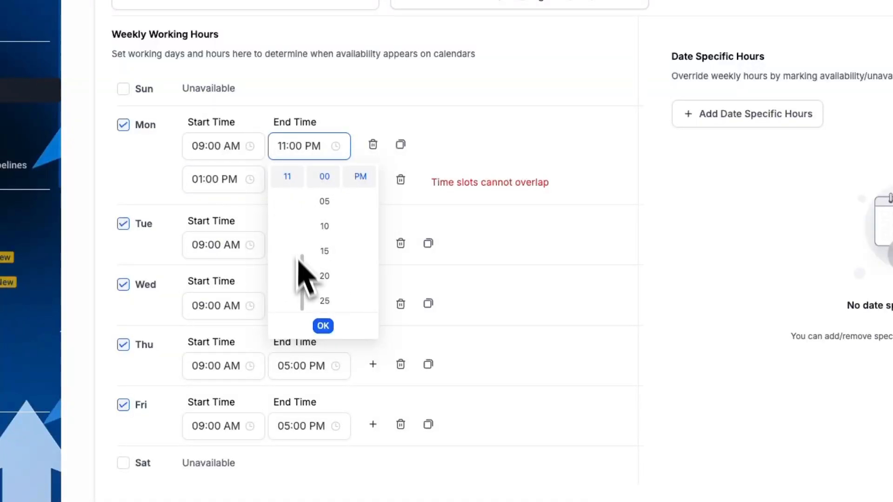
scroll(360, 195, "up", 1)
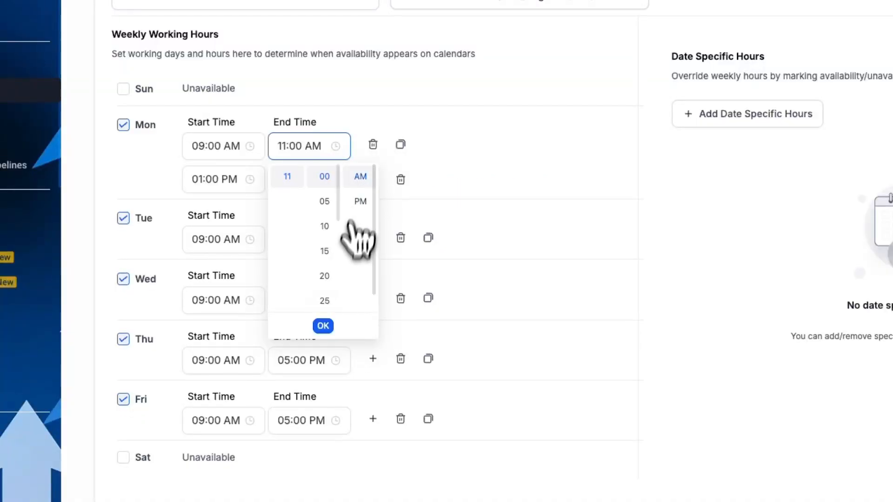
left_click(323, 326)
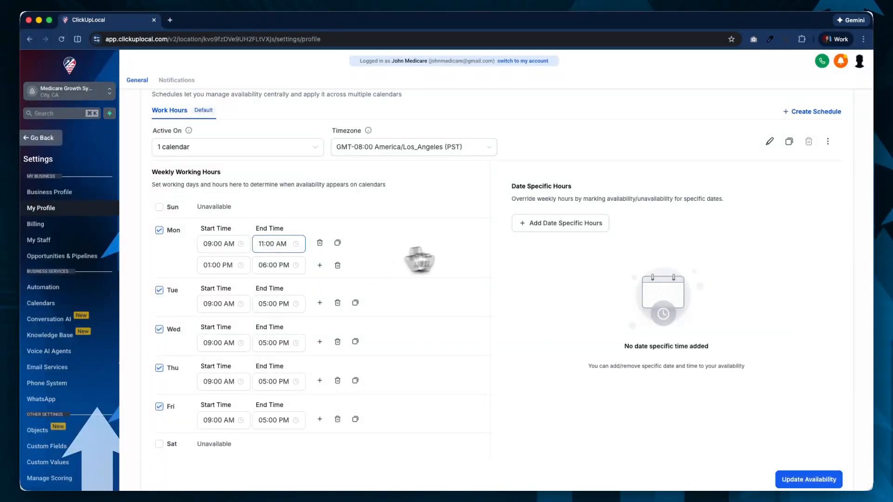
- View the options for adding date-specific hours without adding any, and save the updated availability
left_click(533, 225)
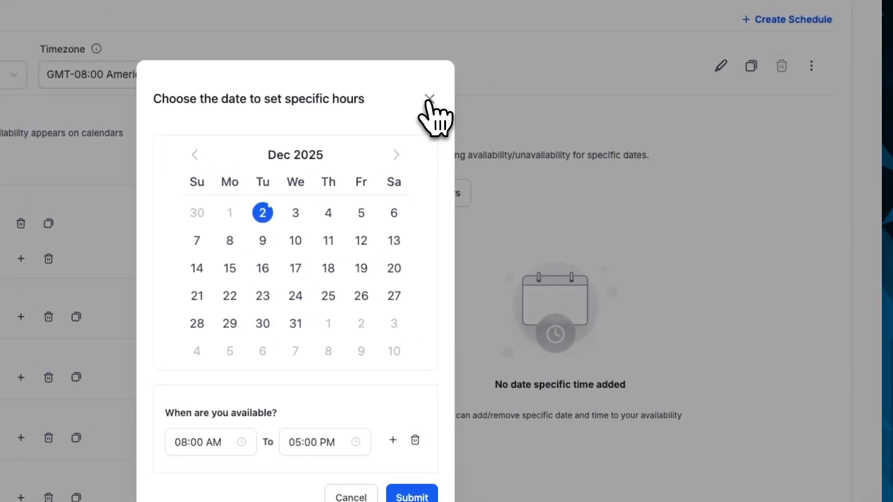
left_click(429, 99)
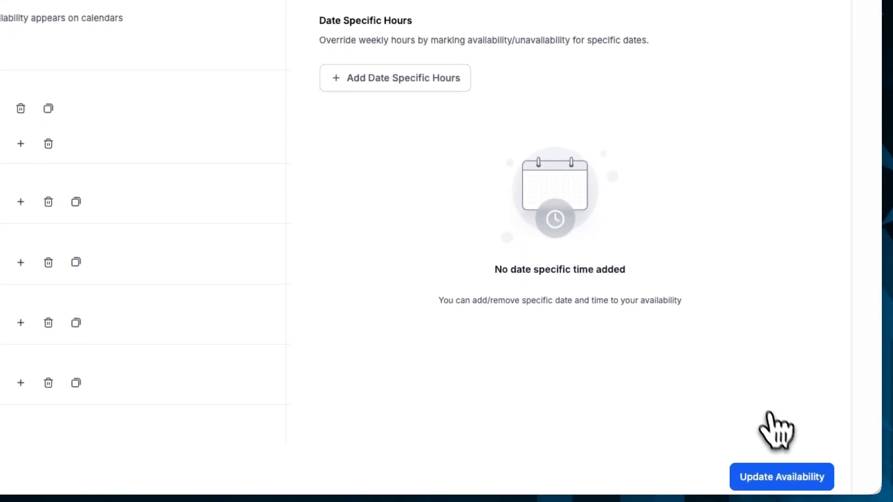
left_click(789, 475)
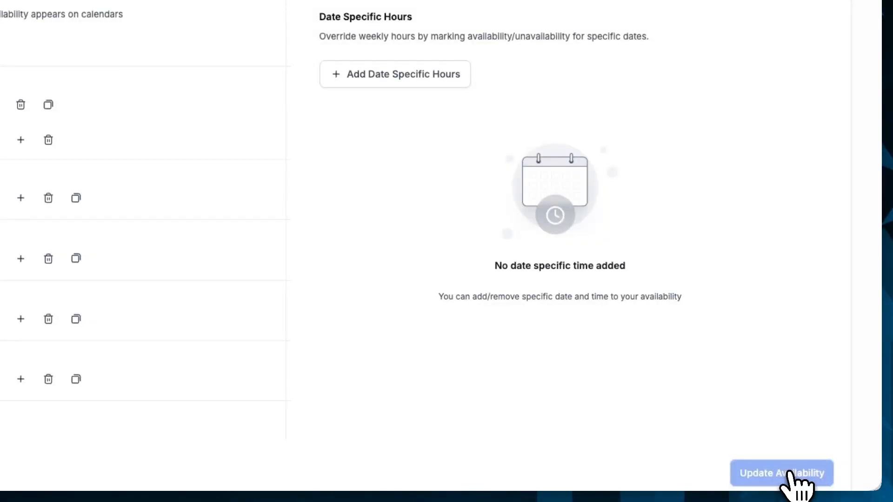